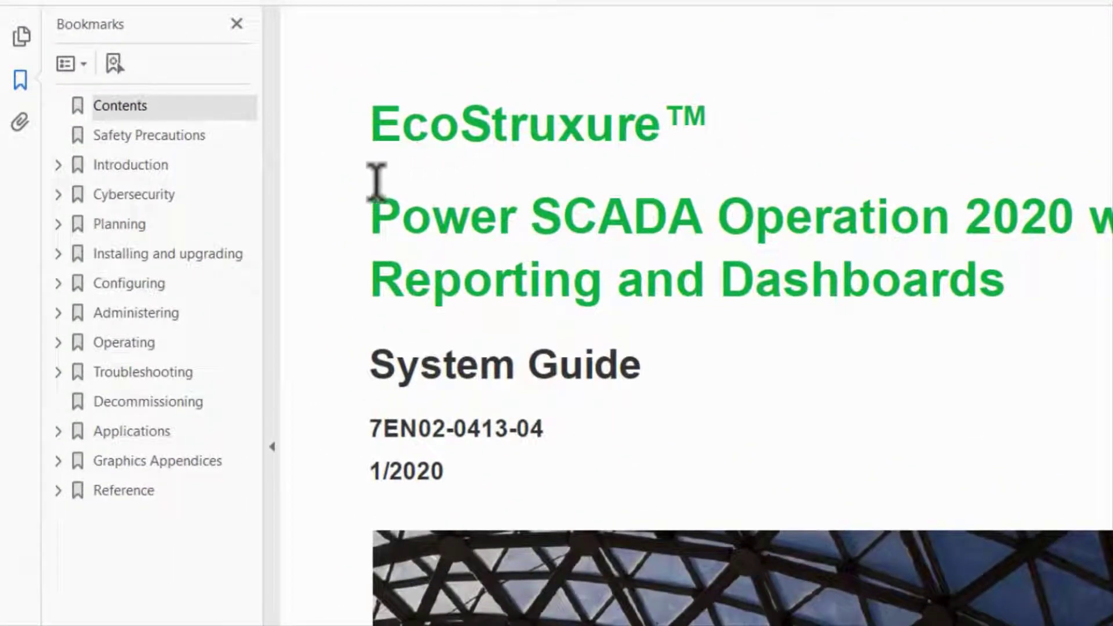
# Jump to the Computer requirements section on page 61 through the Planning bookmarks
pyautogui.click(55, 226)
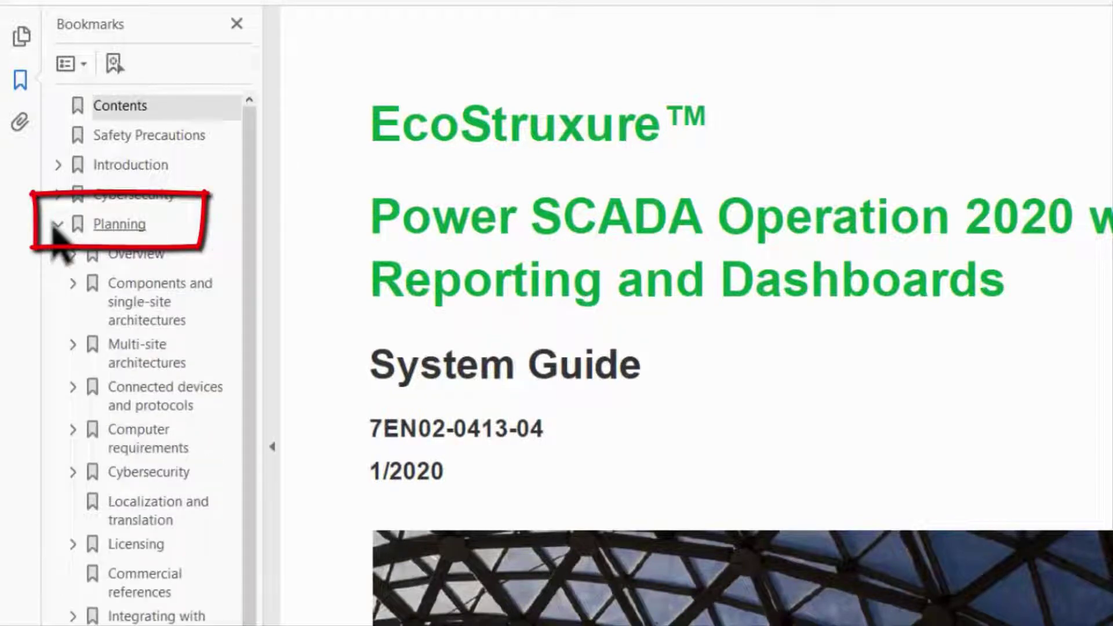
pyautogui.click(126, 447)
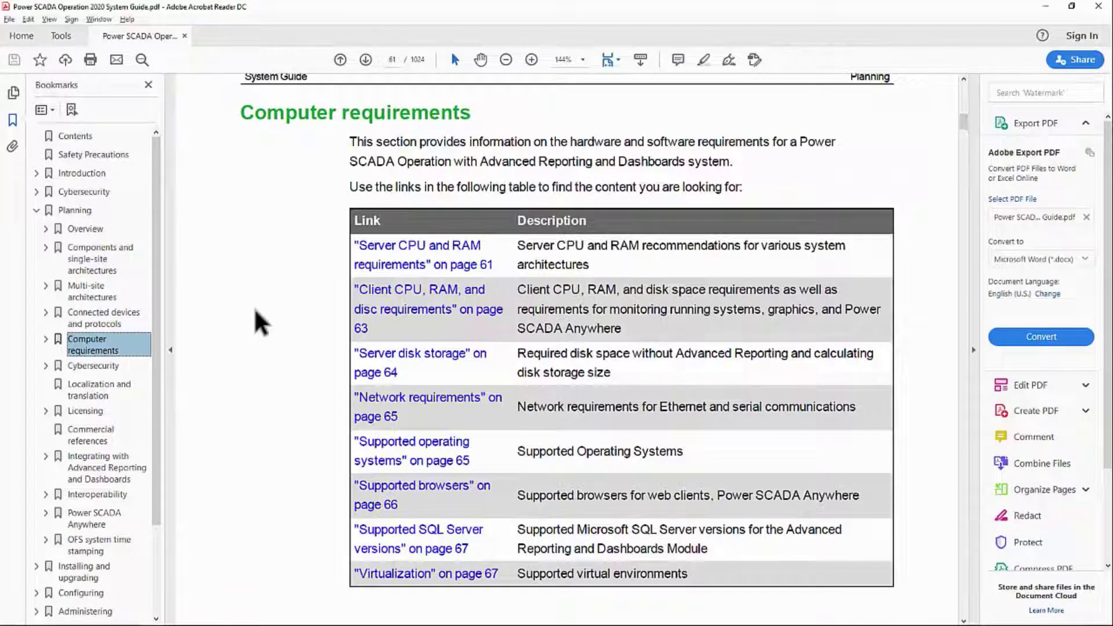
# Read page 62's server CPU and RAM sizing table down to its 500,000-tag row
pyautogui.click(256, 310)
pyautogui.scroll(-1, 255, 310)
pyautogui.scroll(-2, 255, 311)
pyautogui.scroll(-2, 255, 311)
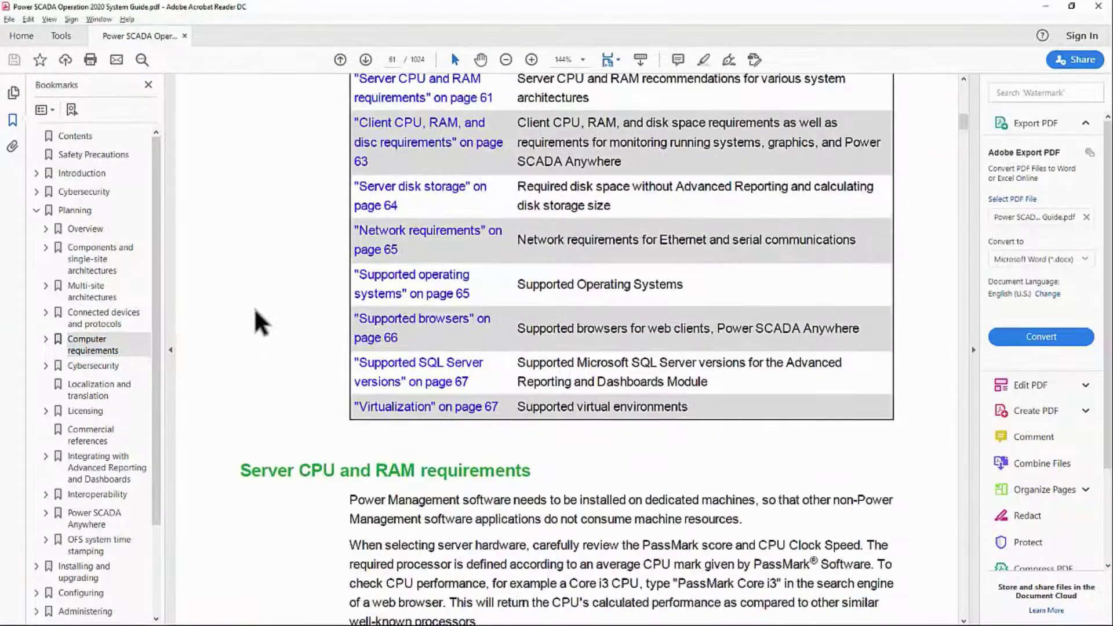
pyautogui.scroll(-2, 255, 311)
pyautogui.scroll(-2, 255, 311)
pyautogui.scroll(-5, 255, 310)
pyautogui.scroll(-1, 255, 310)
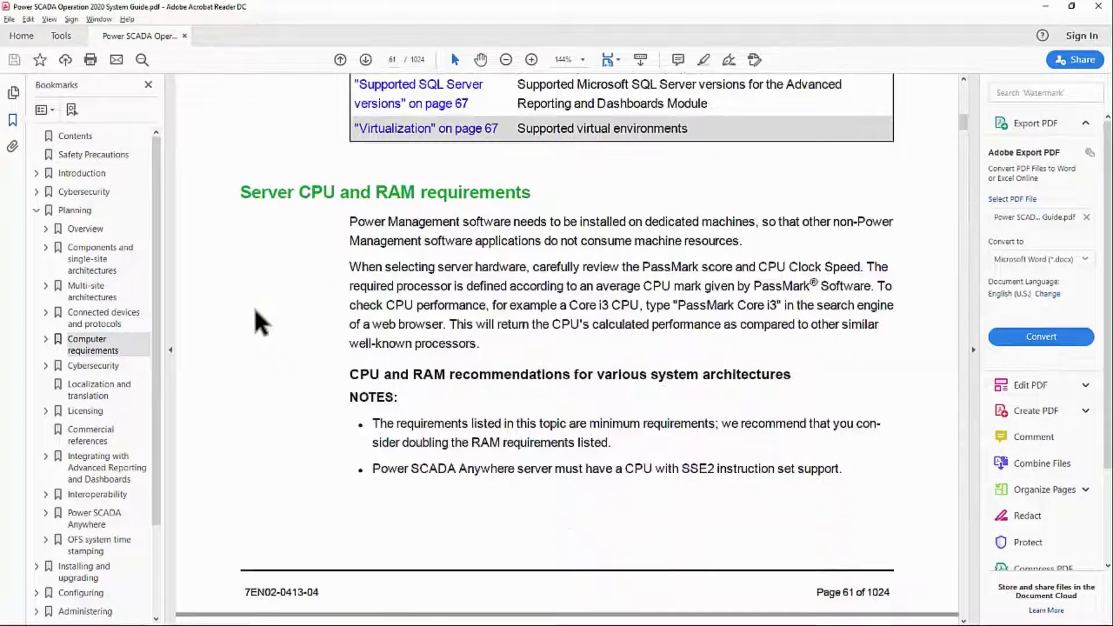
pyautogui.scroll(-5, 255, 310)
pyautogui.scroll(-1, 255, 310)
pyautogui.scroll(-5, 255, 310)
pyautogui.scroll(-1, 255, 310)
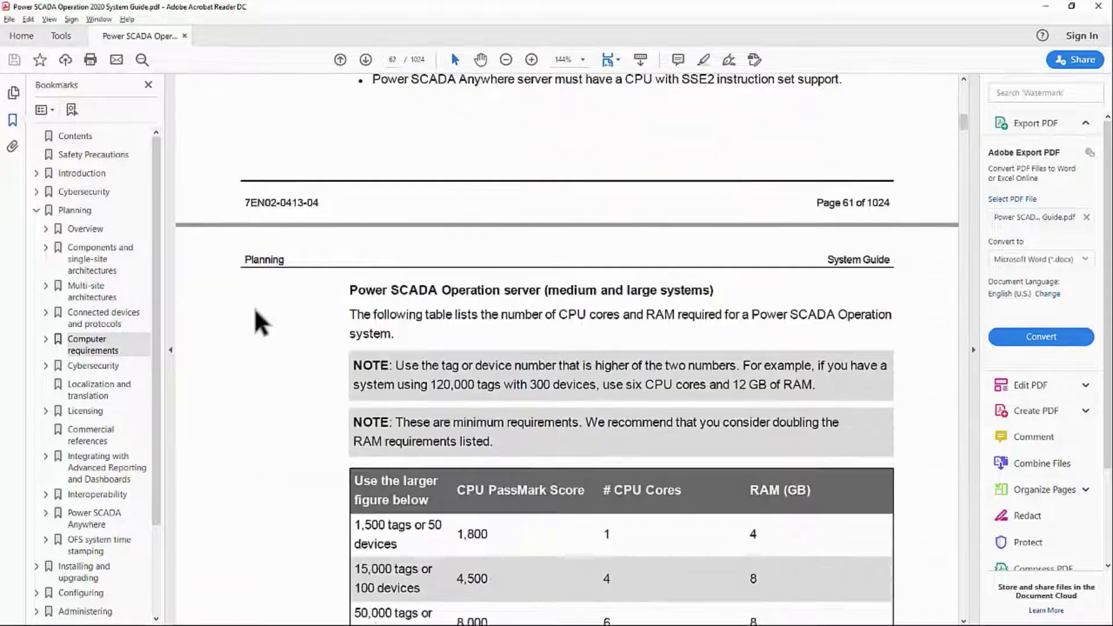
pyautogui.scroll(-3, 255, 310)
pyautogui.scroll(-4, 255, 310)
pyautogui.scroll(-2, 255, 310)
pyautogui.scroll(-3, 255, 310)
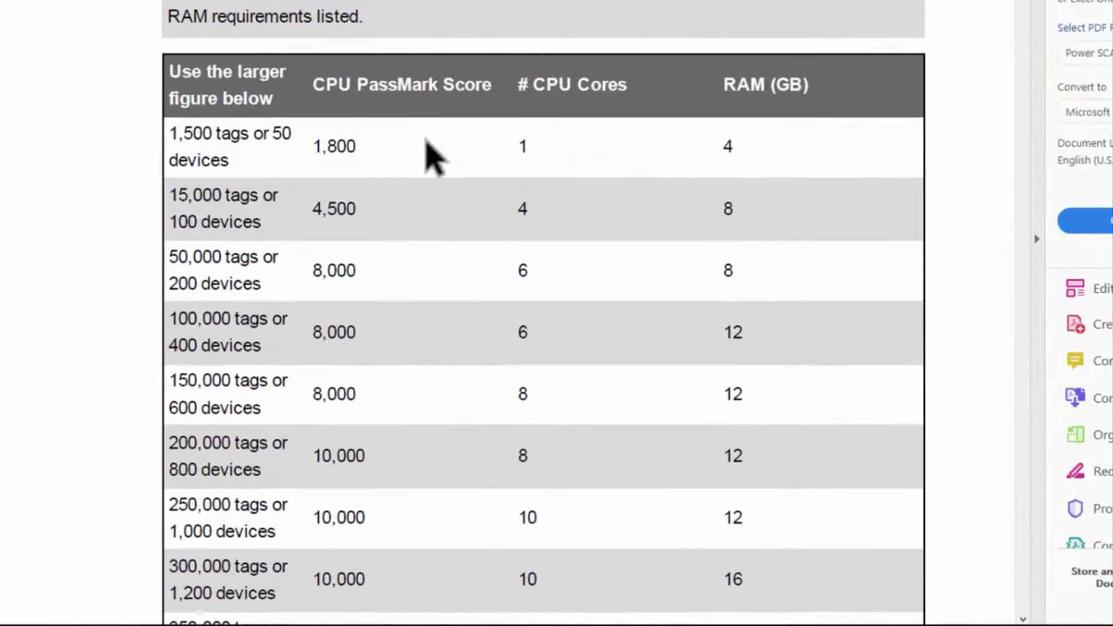
pyautogui.scroll(-1, 432, 157)
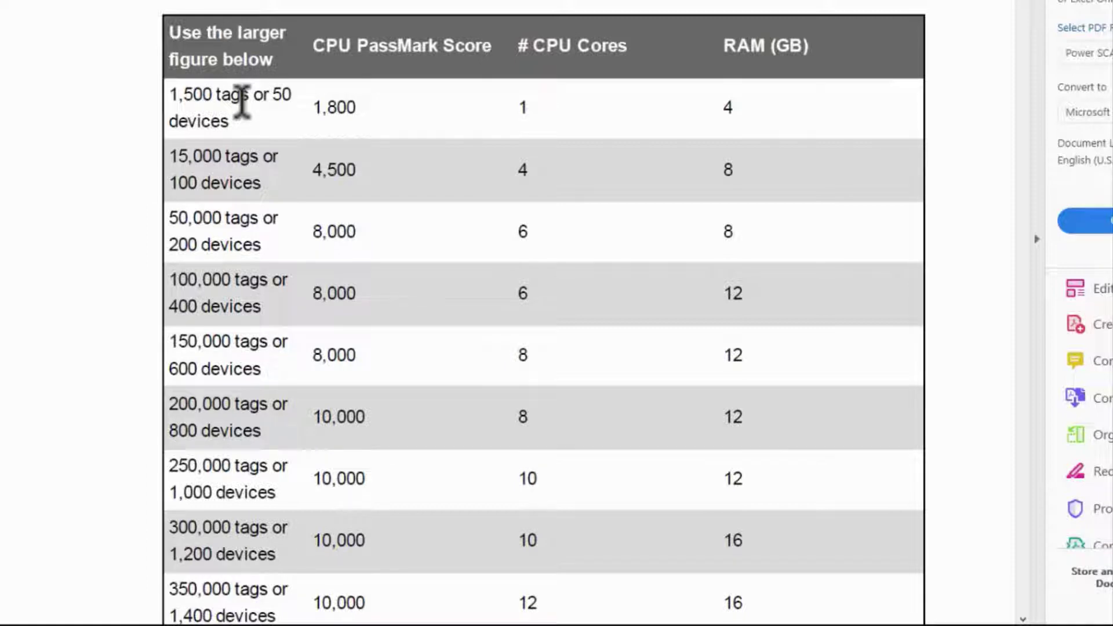
pyautogui.scroll(-2, 249, 96)
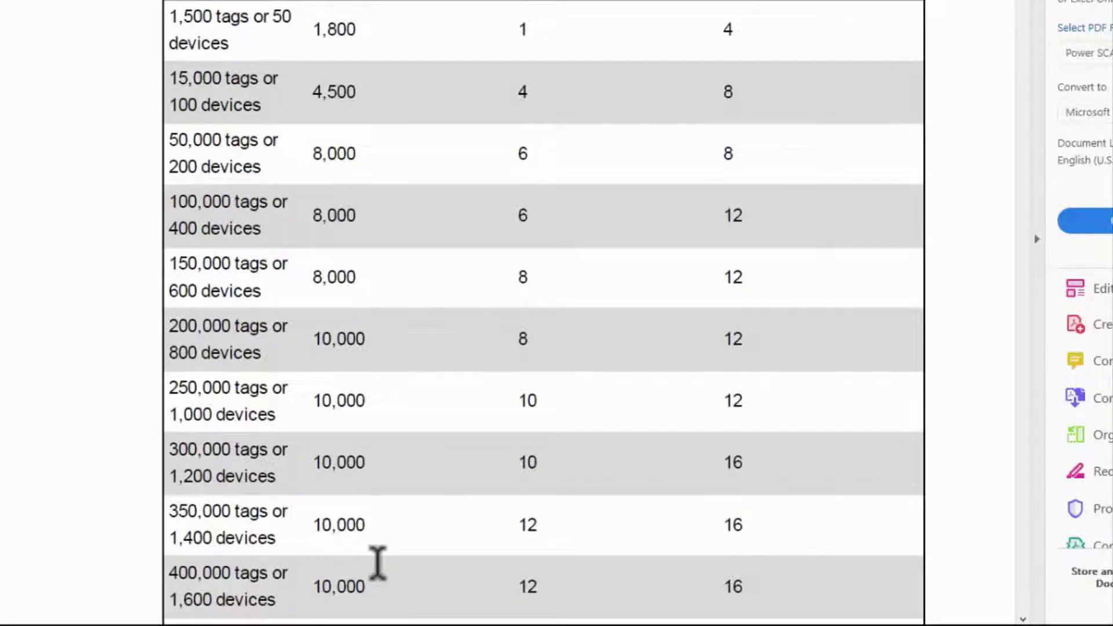
pyautogui.scroll(-2, 377, 565)
pyautogui.scroll(-3, 377, 567)
pyautogui.scroll(-2, 374, 557)
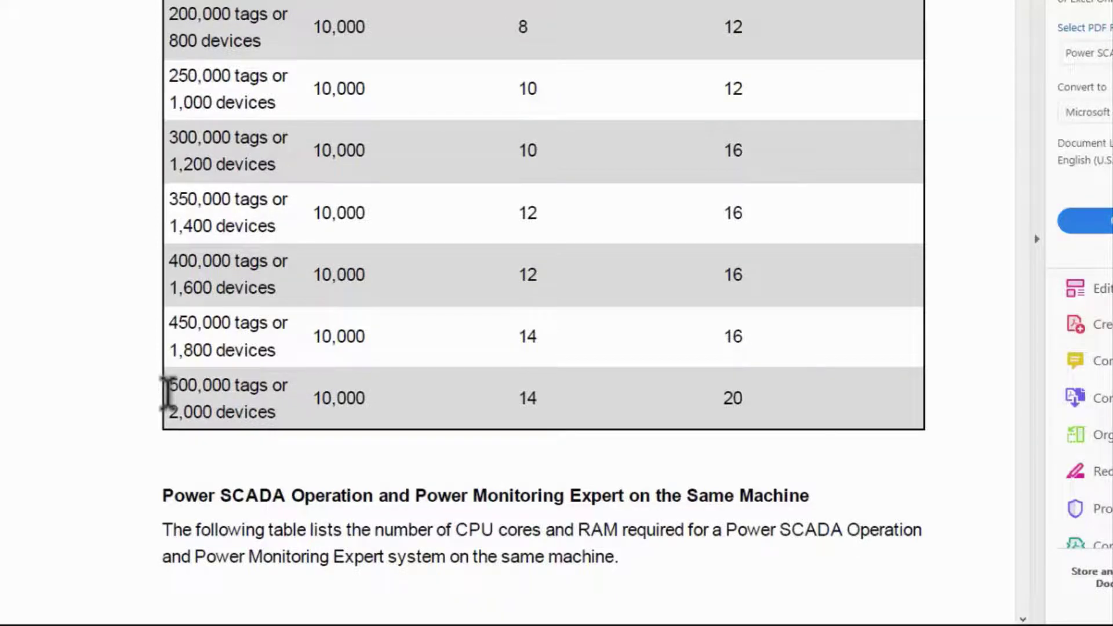
pyautogui.scroll(-2, 166, 388)
pyautogui.scroll(-4, 166, 392)
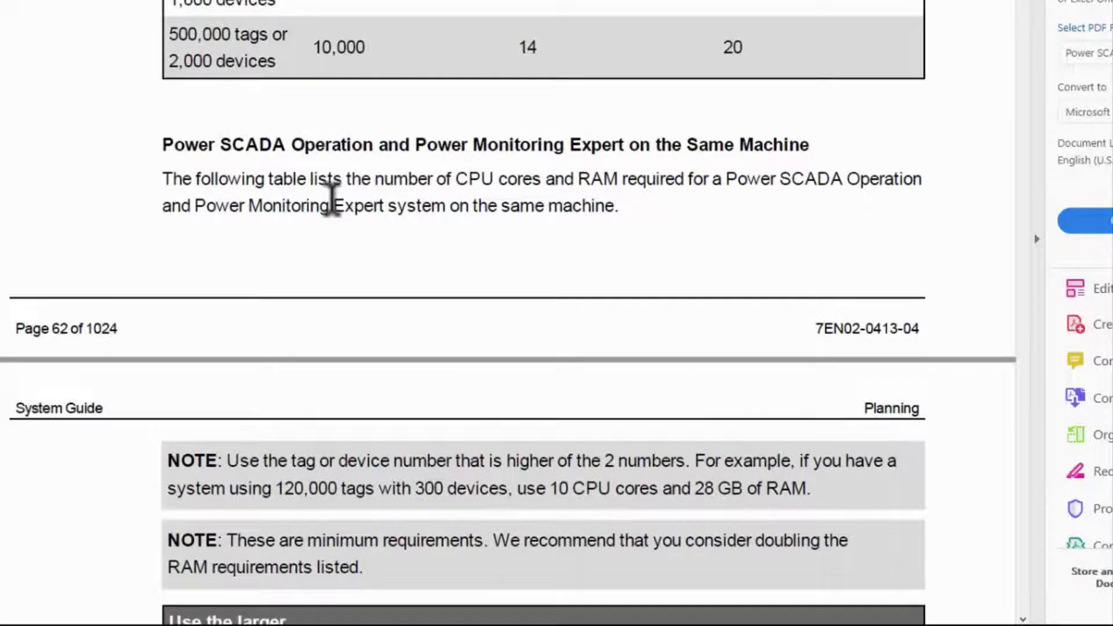
# Bring page 64's Calculating disk storage section and Scenario #1 disk space table into view
pyautogui.scroll(-1, 335, 174)
pyautogui.scroll(-2, 335, 191)
pyautogui.scroll(-2, 335, 215)
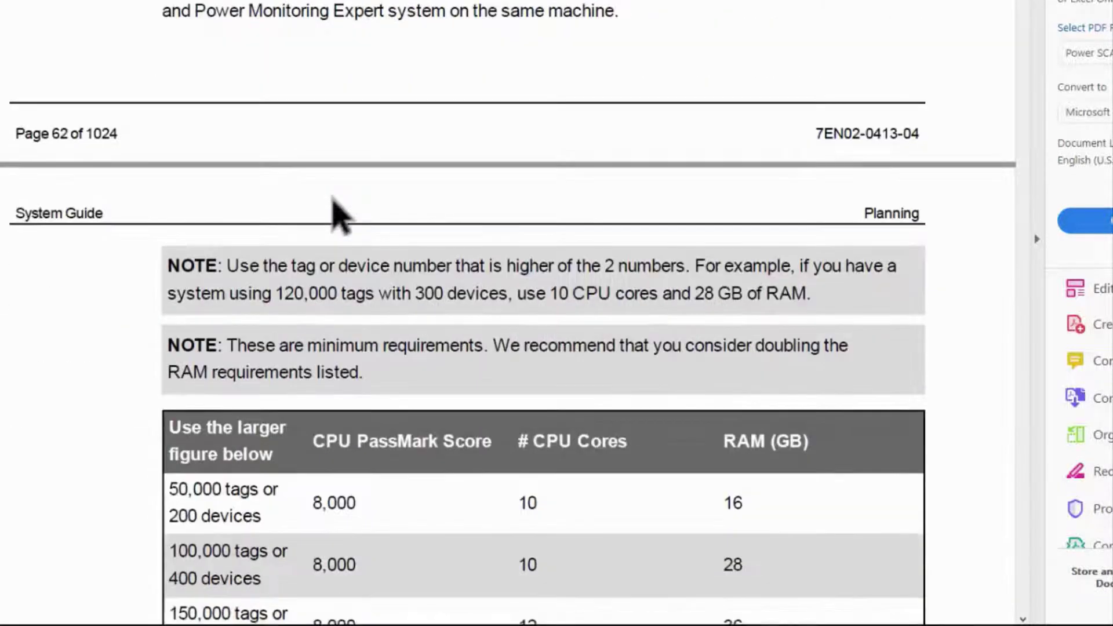
pyautogui.scroll(-3, 334, 200)
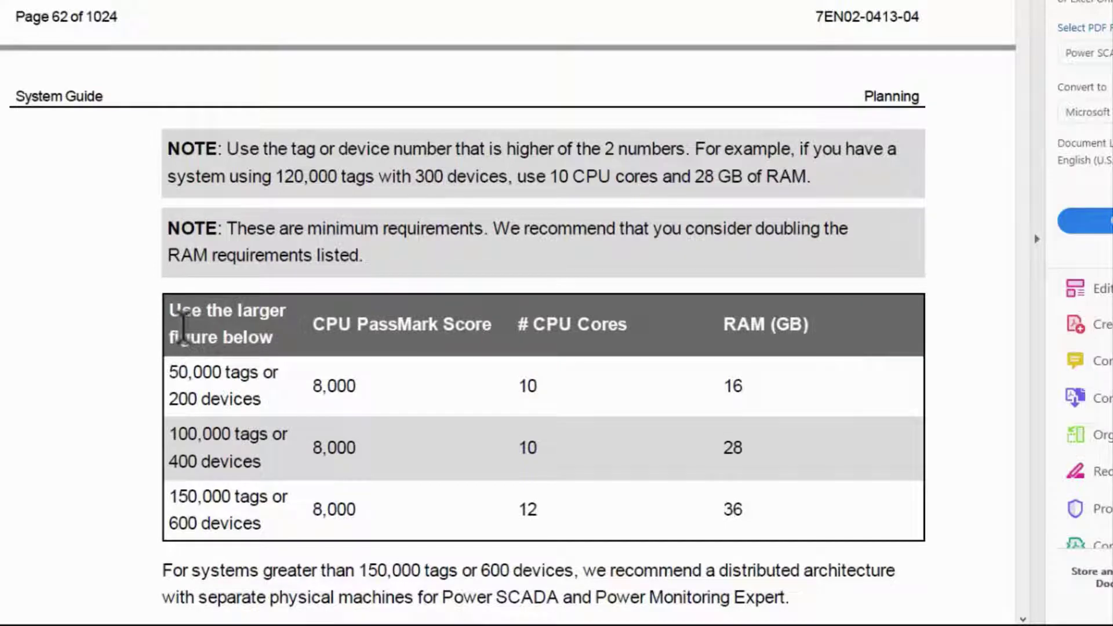
pyautogui.scroll(-2, 181, 328)
pyautogui.scroll(-5, 179, 323)
pyautogui.scroll(-3, 179, 323)
pyautogui.scroll(-1, 179, 348)
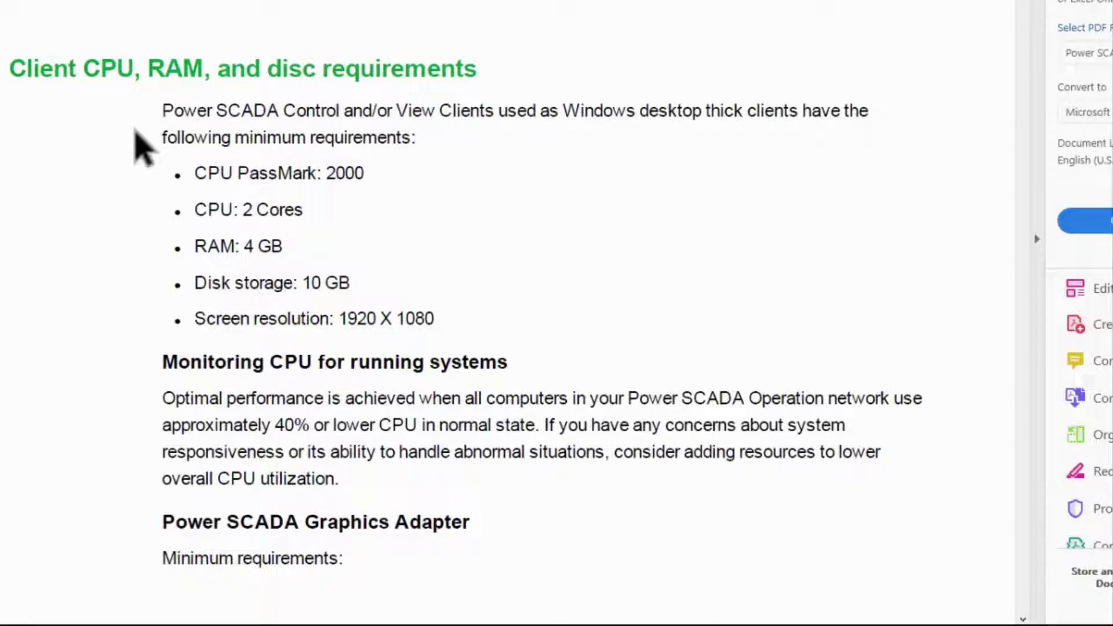
pyautogui.scroll(-1, 137, 133)
pyautogui.scroll(-4, 136, 133)
pyautogui.scroll(-3, 136, 132)
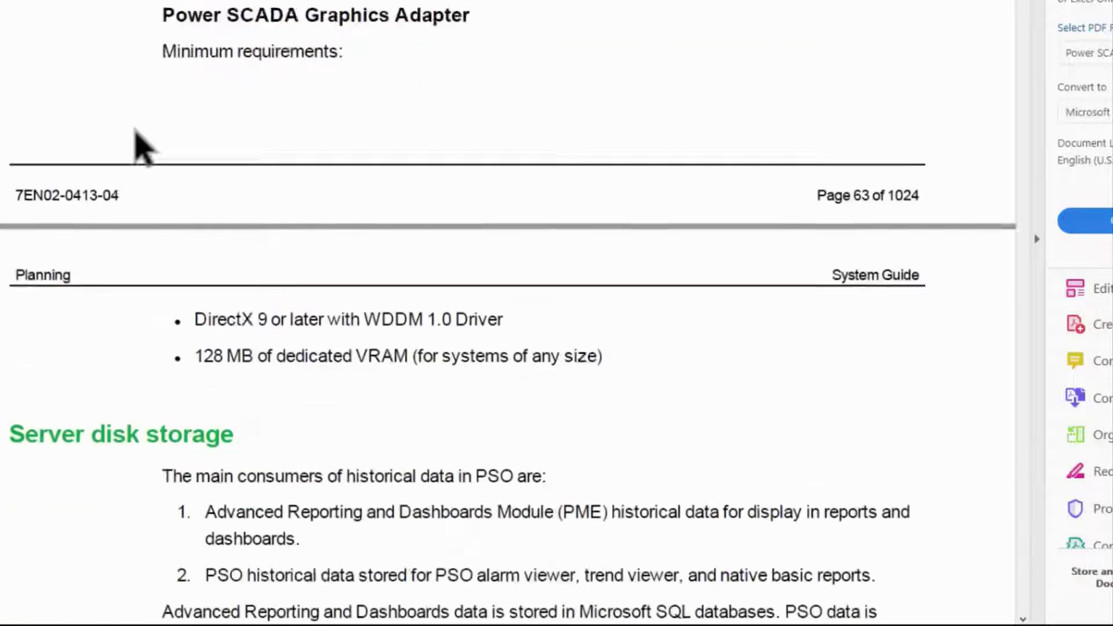
pyautogui.scroll(-4, 136, 132)
pyautogui.scroll(-2, 135, 130)
pyautogui.scroll(-1, 135, 130)
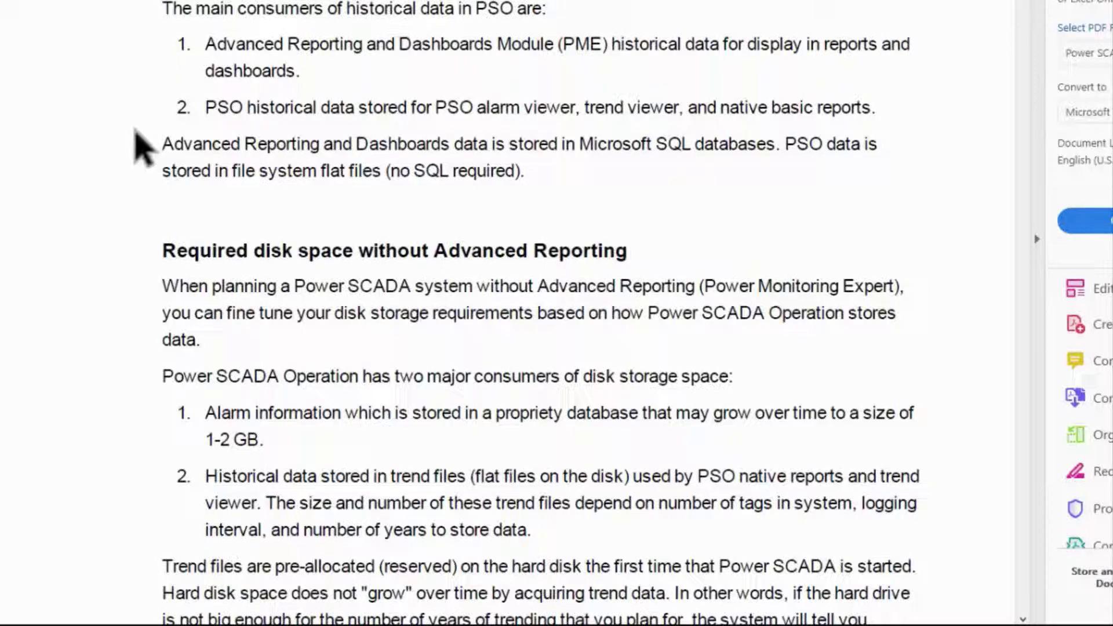
pyautogui.scroll(-1, 139, 145)
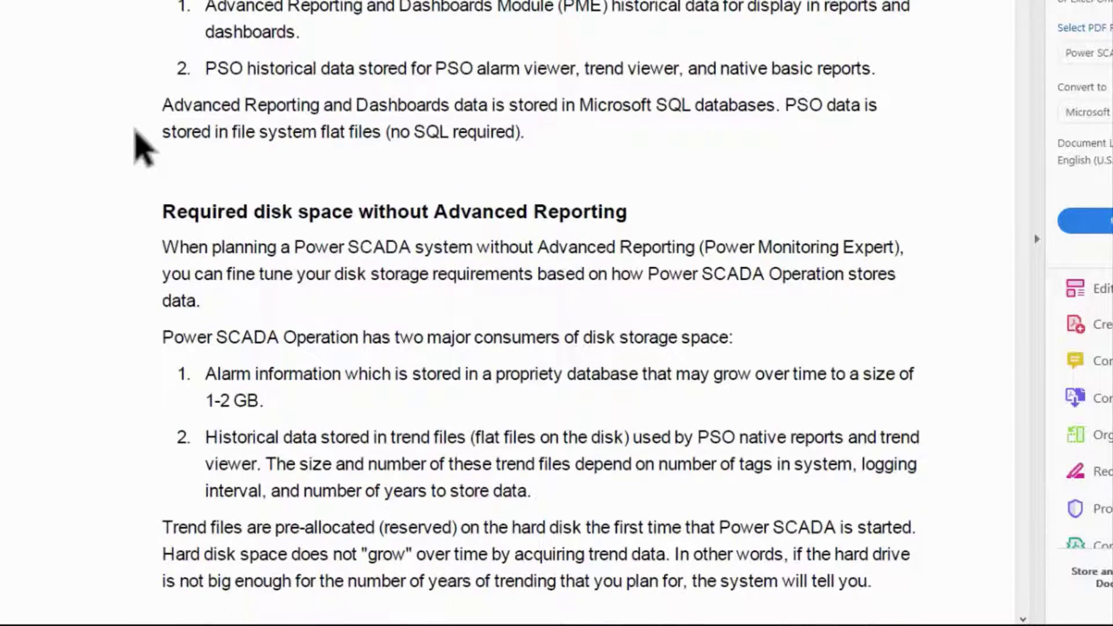
pyautogui.scroll(-2, 139, 145)
pyautogui.scroll(-1, 139, 145)
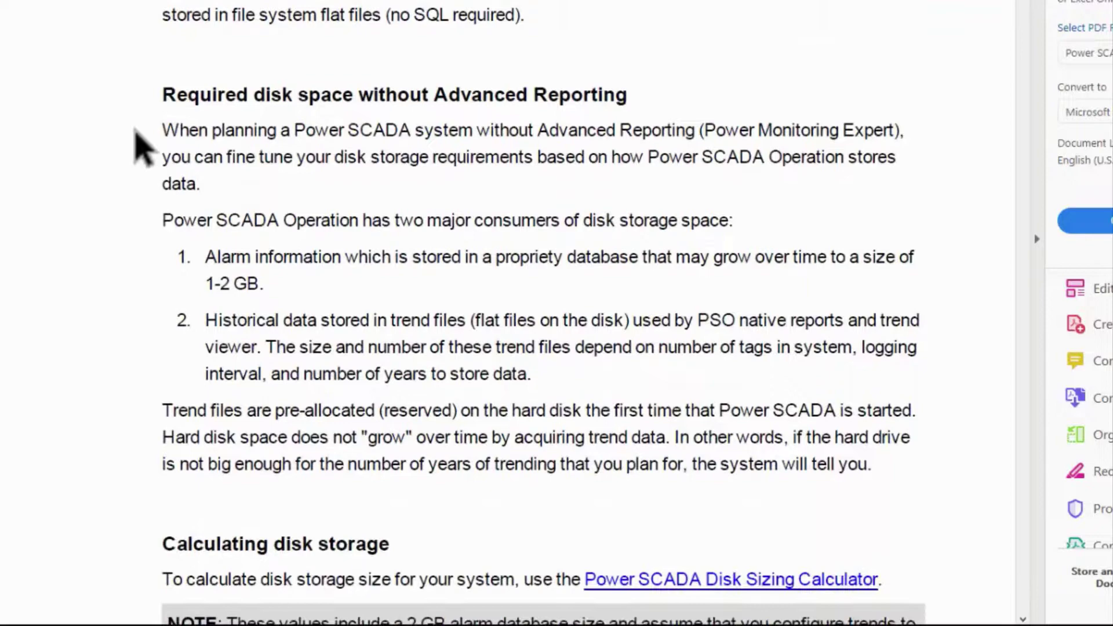
pyautogui.scroll(-1, 142, 148)
pyautogui.scroll(-3, 142, 147)
pyautogui.scroll(-2, 139, 149)
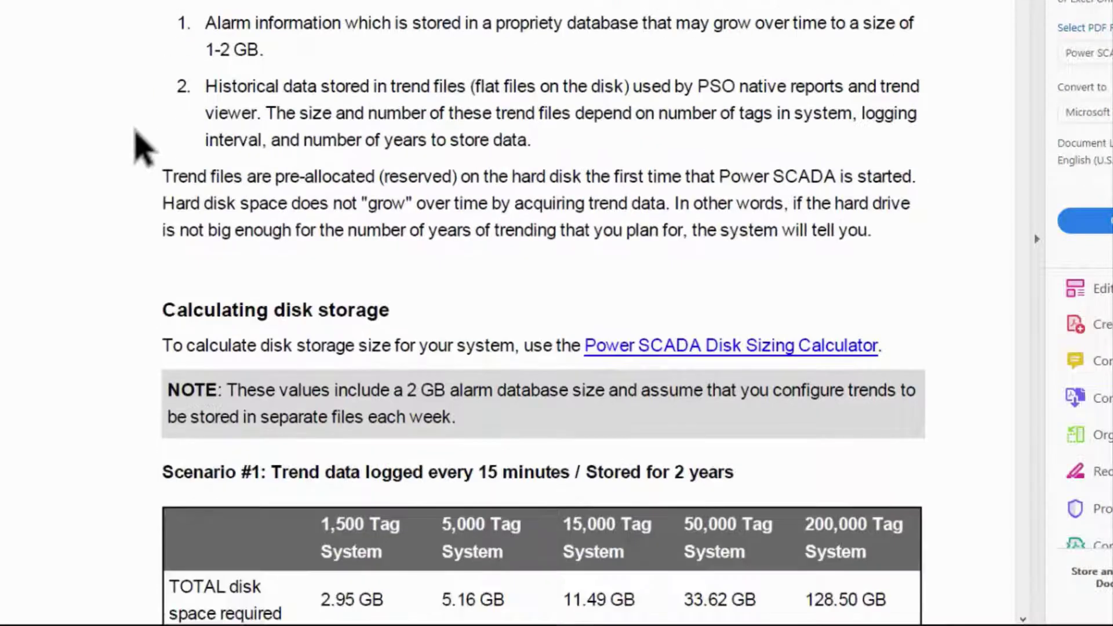
pyautogui.scroll(-2, 139, 149)
pyautogui.scroll(-2, 139, 150)
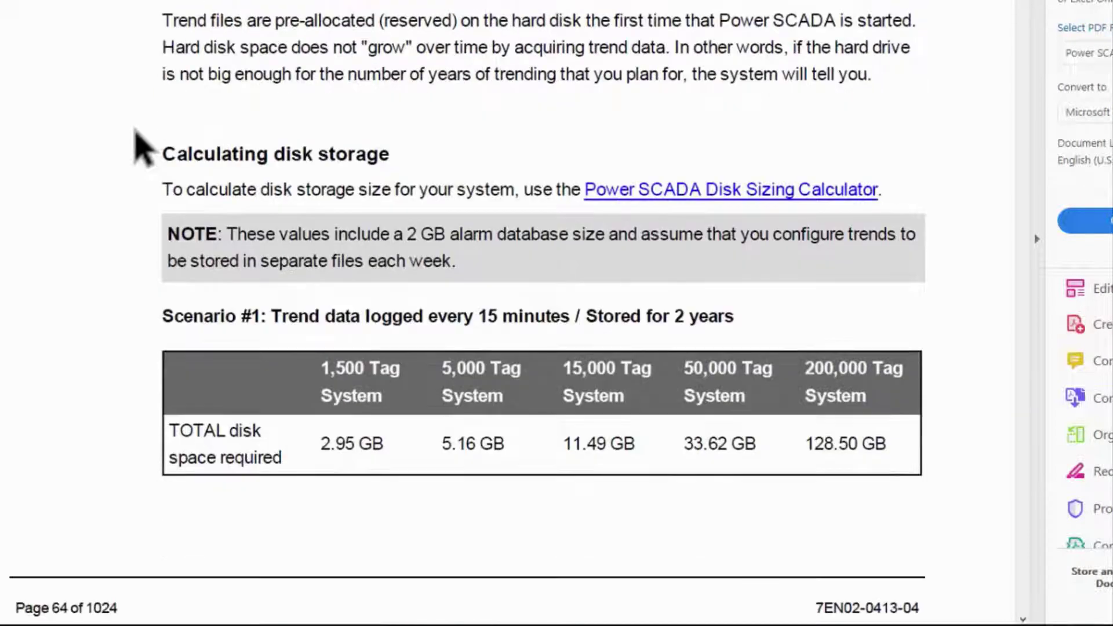
pyautogui.scroll(-1, 142, 148)
pyautogui.scroll(-1, 142, 148)
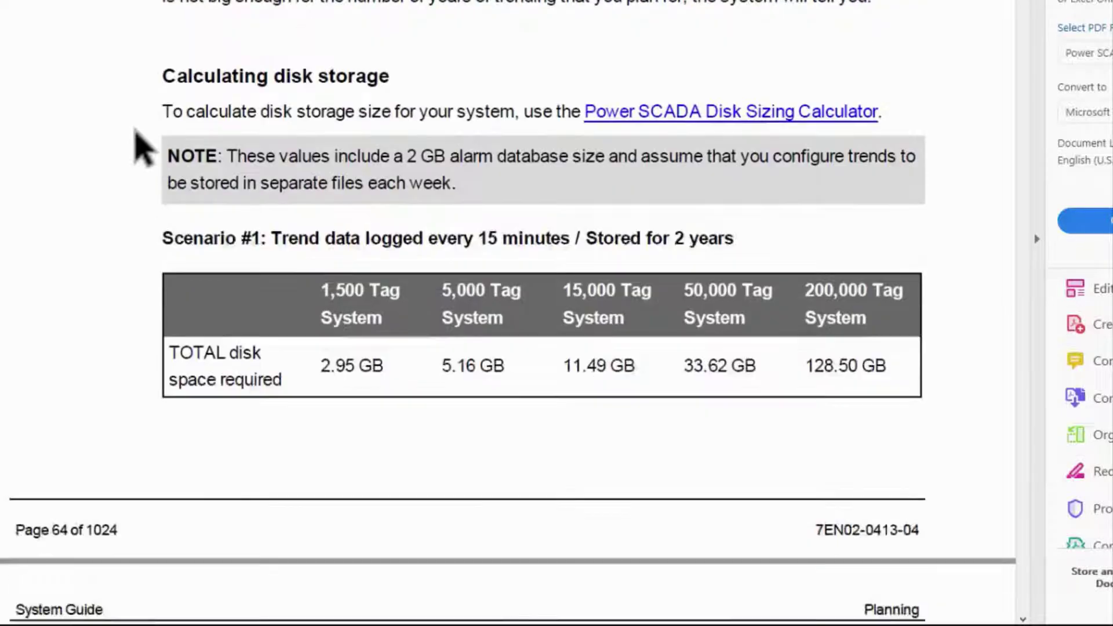
pyautogui.scroll(-1, 142, 148)
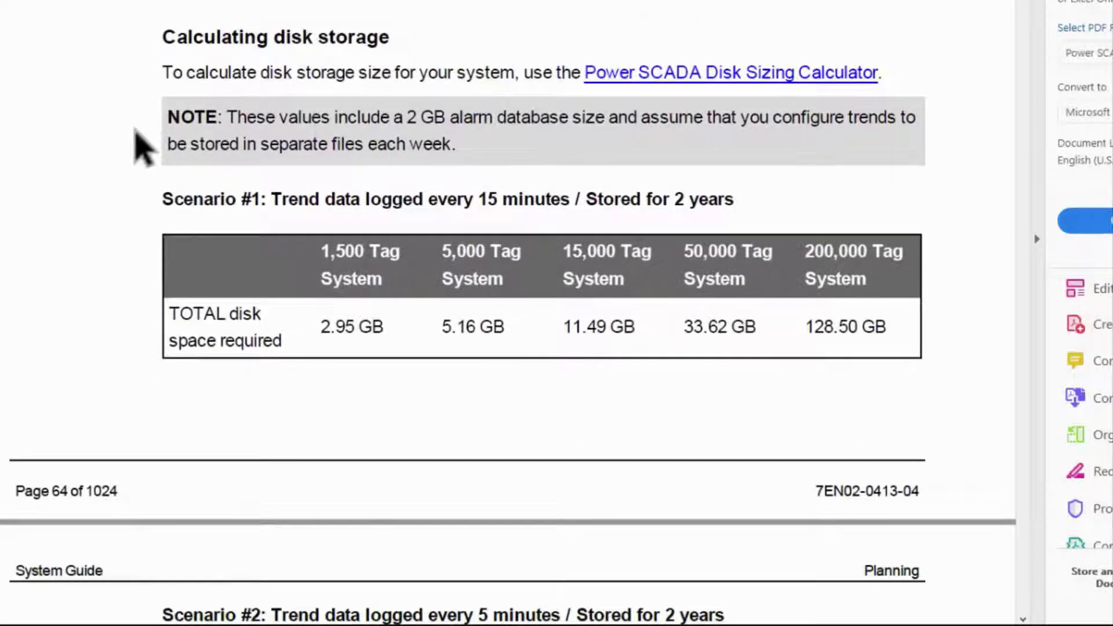
pyautogui.scroll(-2, 142, 146)
pyautogui.scroll(-2, 145, 144)
pyautogui.scroll(2, 348, 154)
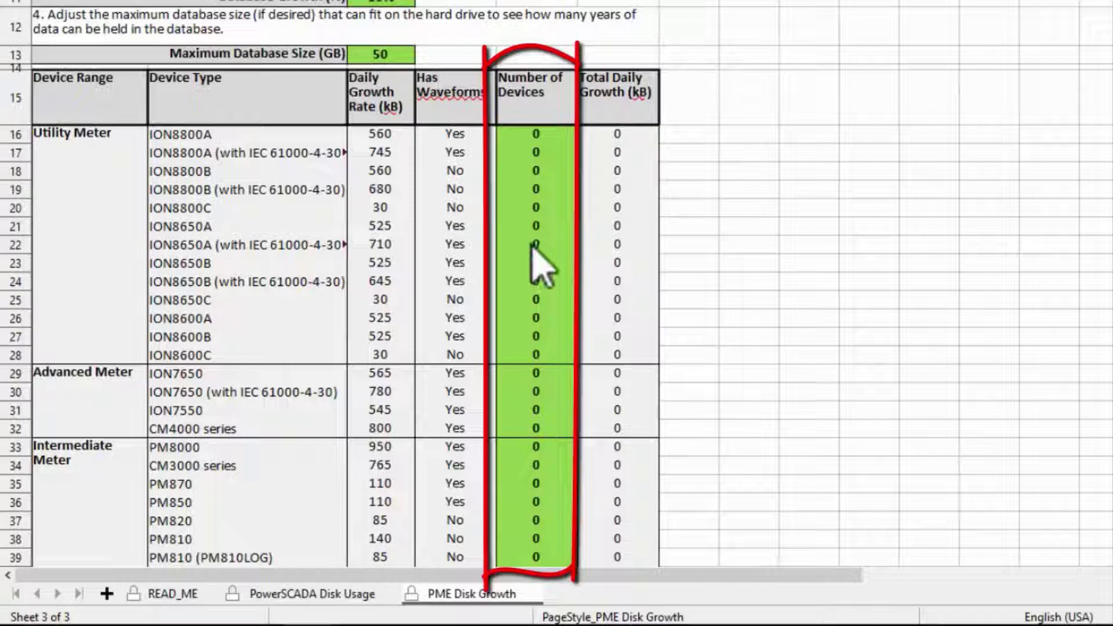
# Look through the PME Disk Growth sheet's device table
pyautogui.scroll(-1, 539, 303)
pyautogui.scroll(-3, 539, 303)
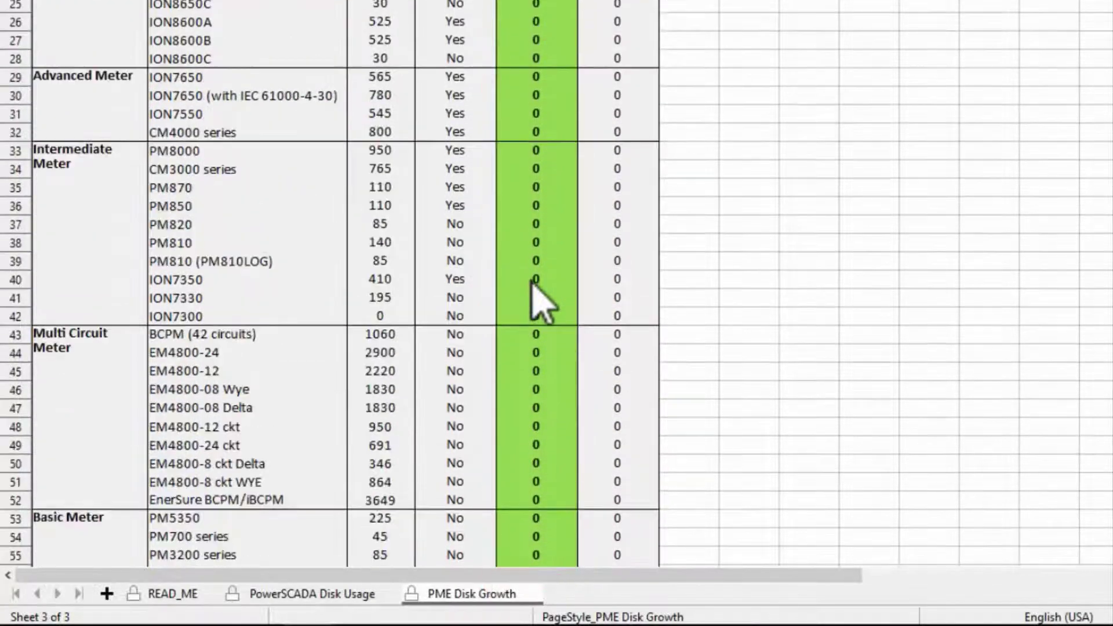
pyautogui.scroll(-5, 539, 303)
pyautogui.scroll(-1, 539, 303)
pyautogui.scroll(-3, 539, 303)
pyautogui.scroll(-2, 539, 302)
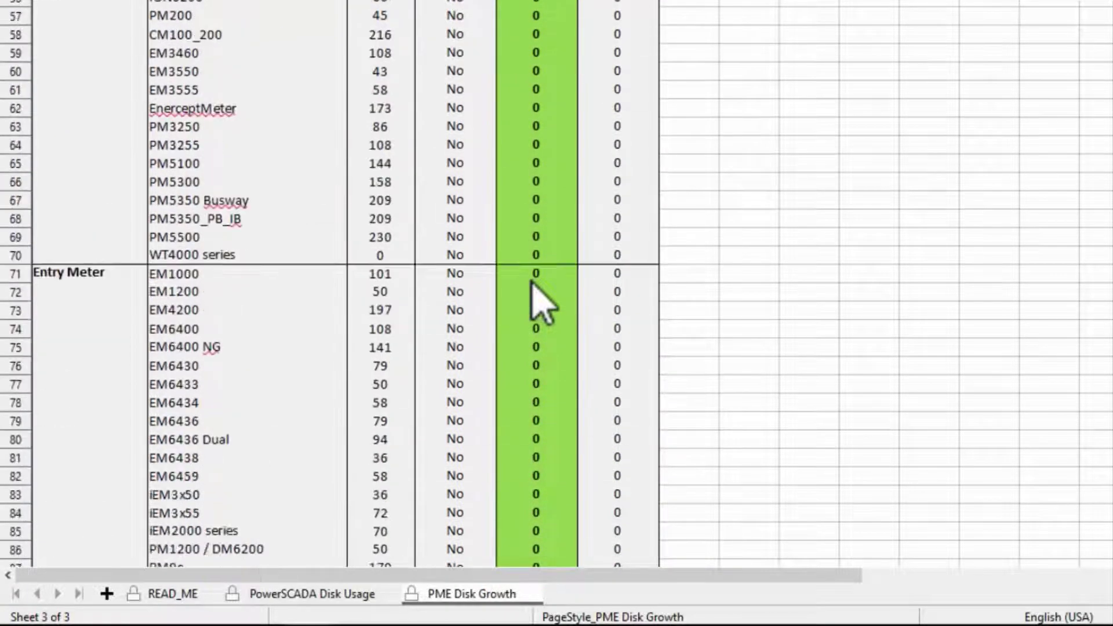
pyautogui.scroll(-2, 539, 302)
pyautogui.scroll(-2, 539, 303)
pyautogui.scroll(-4, 539, 303)
pyautogui.scroll(-1, 539, 302)
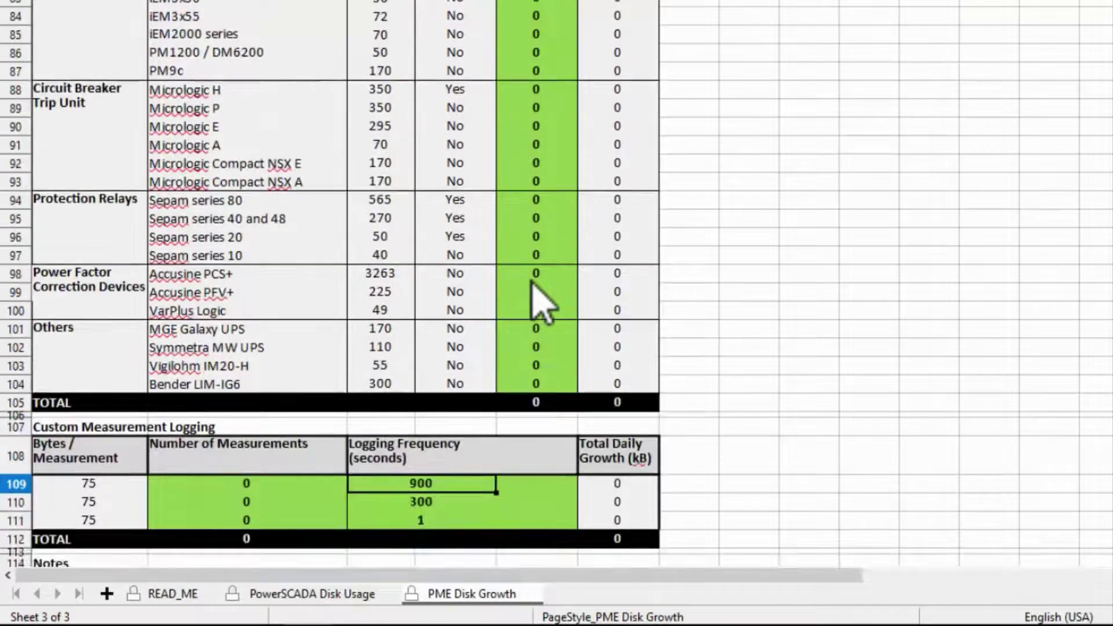
pyautogui.scroll(-2, 539, 302)
pyautogui.scroll(-2, 539, 302)
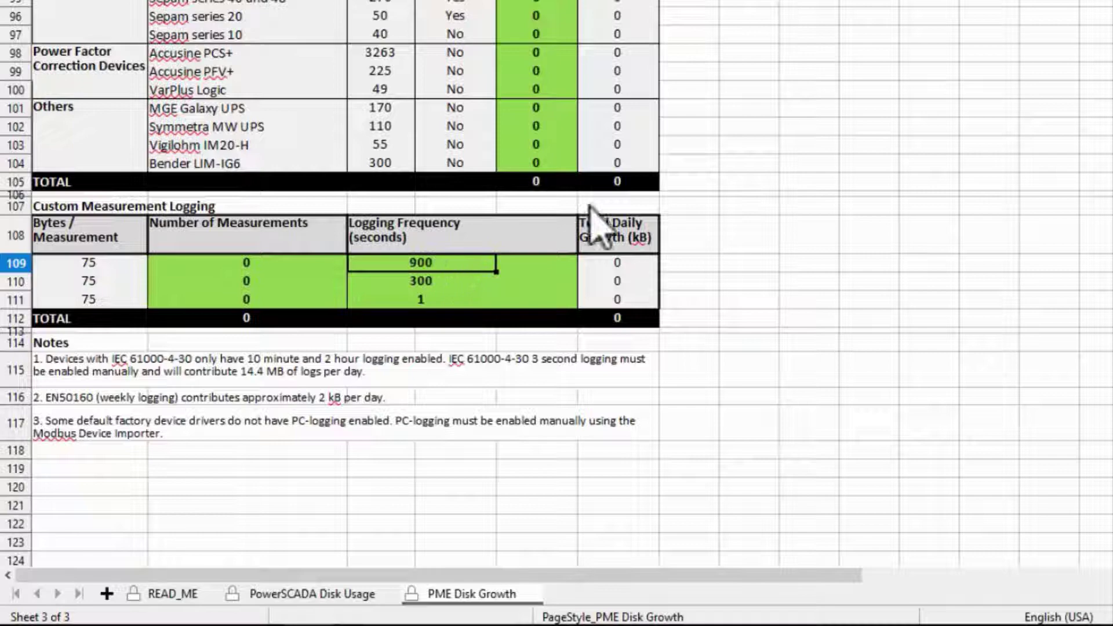
# Return to the top of the sheet and select the 10% Database Growth value in C11
pyautogui.scroll(3, 606, 220)
pyautogui.scroll(6, 606, 221)
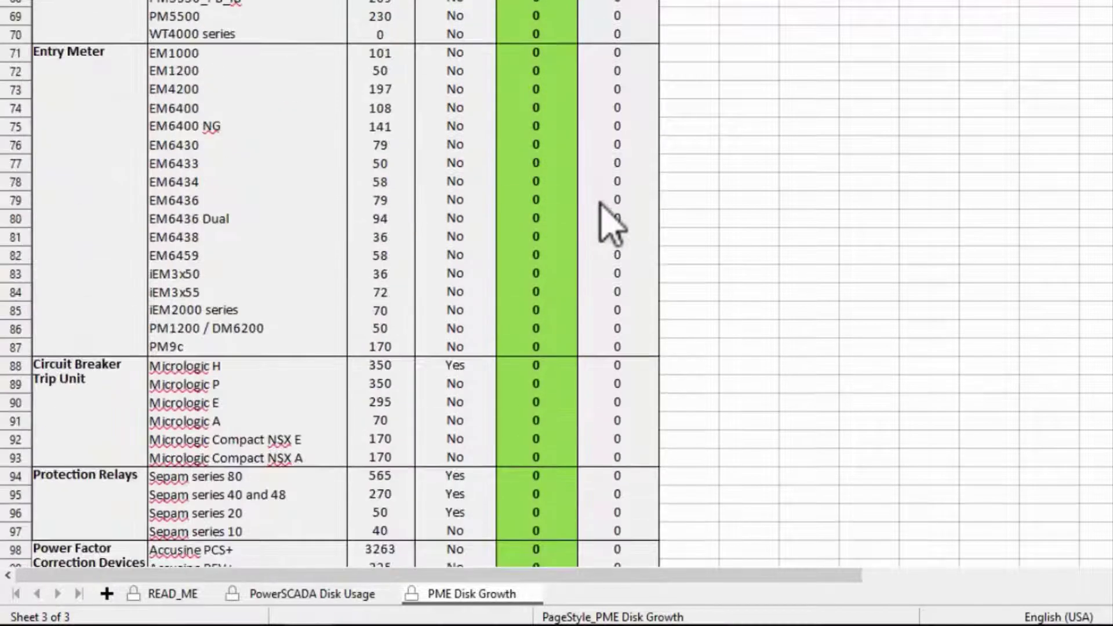
pyautogui.scroll(7, 606, 220)
pyautogui.scroll(7, 606, 220)
pyautogui.scroll(1, 605, 220)
pyautogui.scroll(7, 600, 613)
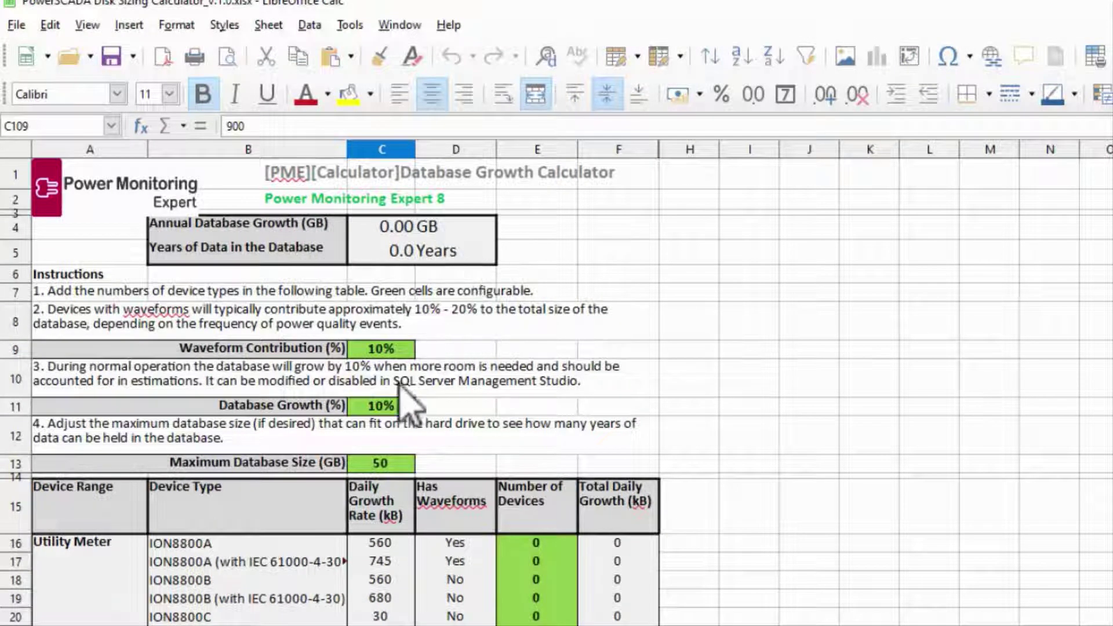
pyautogui.click(381, 409)
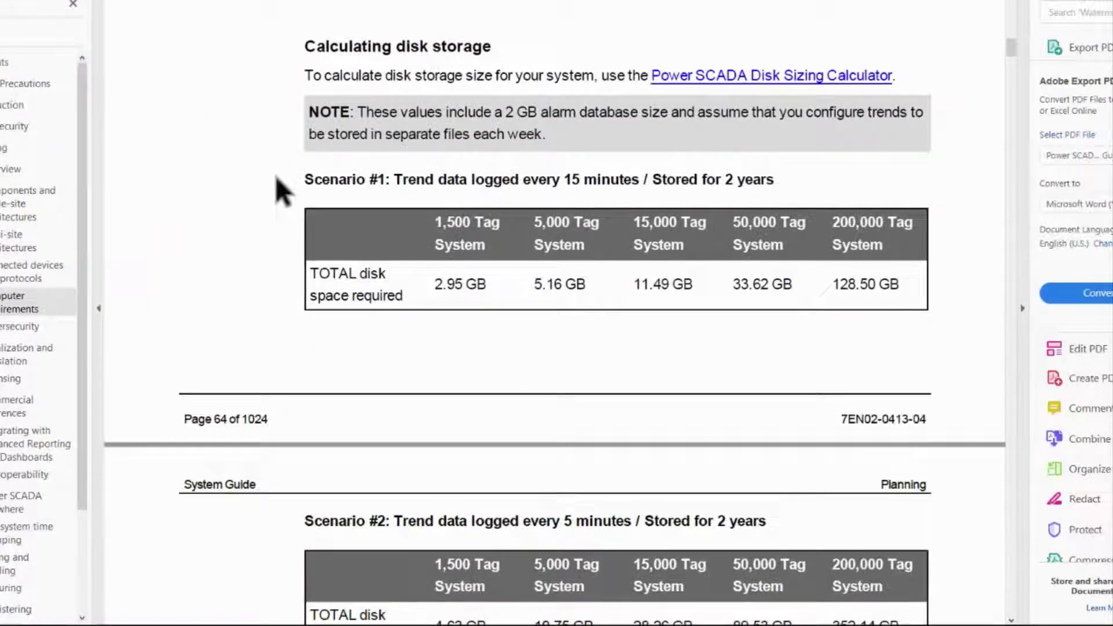
# Move past Network requirements and Supported operating systems to the Chrome/Edge/Firefox Supported browsers table
pyautogui.scroll(-2, 276, 176)
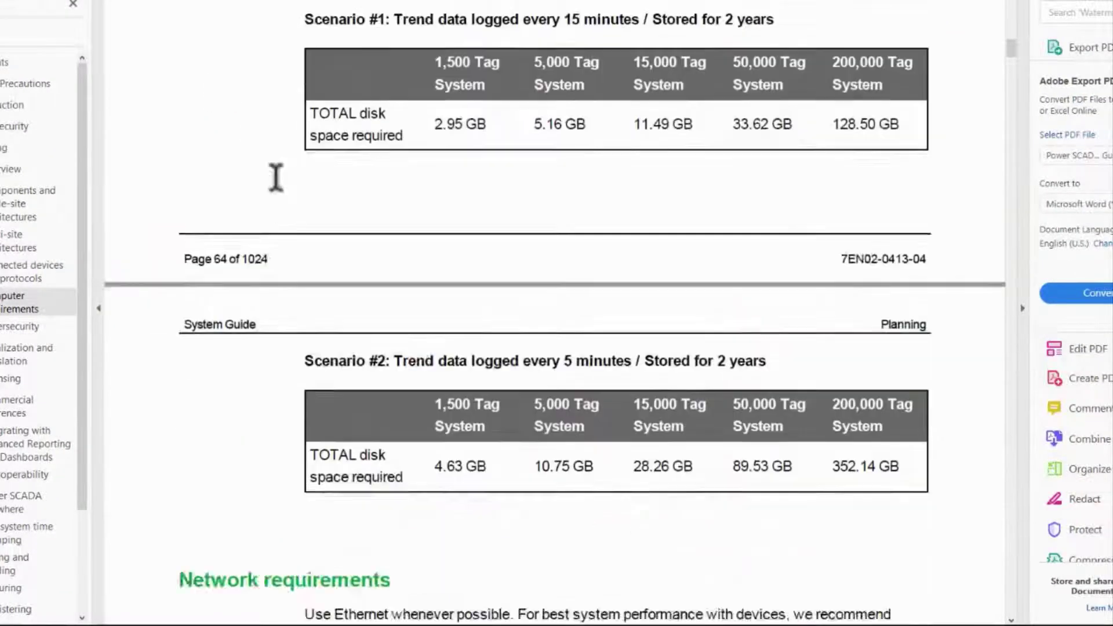
pyautogui.scroll(-3, 273, 177)
pyautogui.scroll(-2, 281, 187)
pyautogui.scroll(-1, 286, 199)
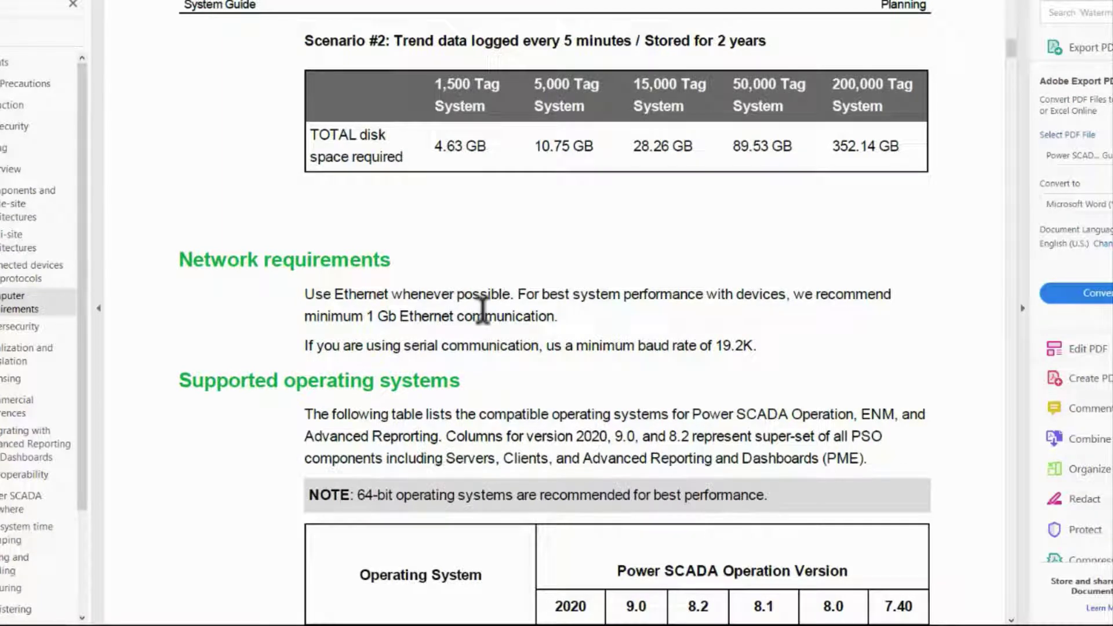
pyautogui.scroll(-1, 482, 313)
pyautogui.scroll(-3, 484, 310)
pyautogui.scroll(-2, 484, 310)
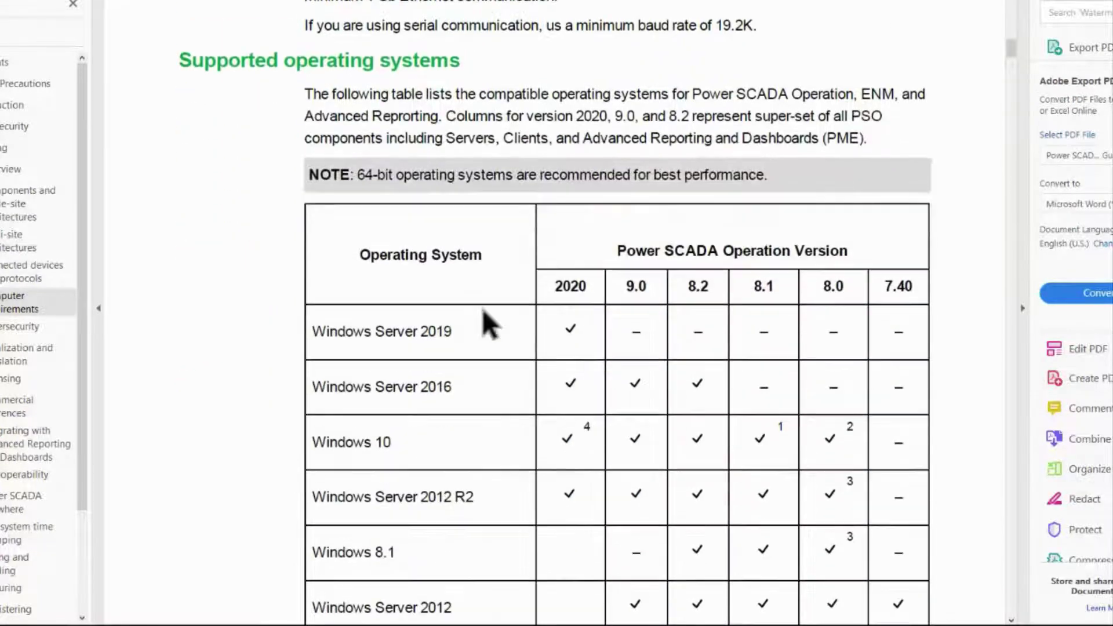
pyautogui.scroll(-1, 483, 311)
pyautogui.scroll(-1, 482, 308)
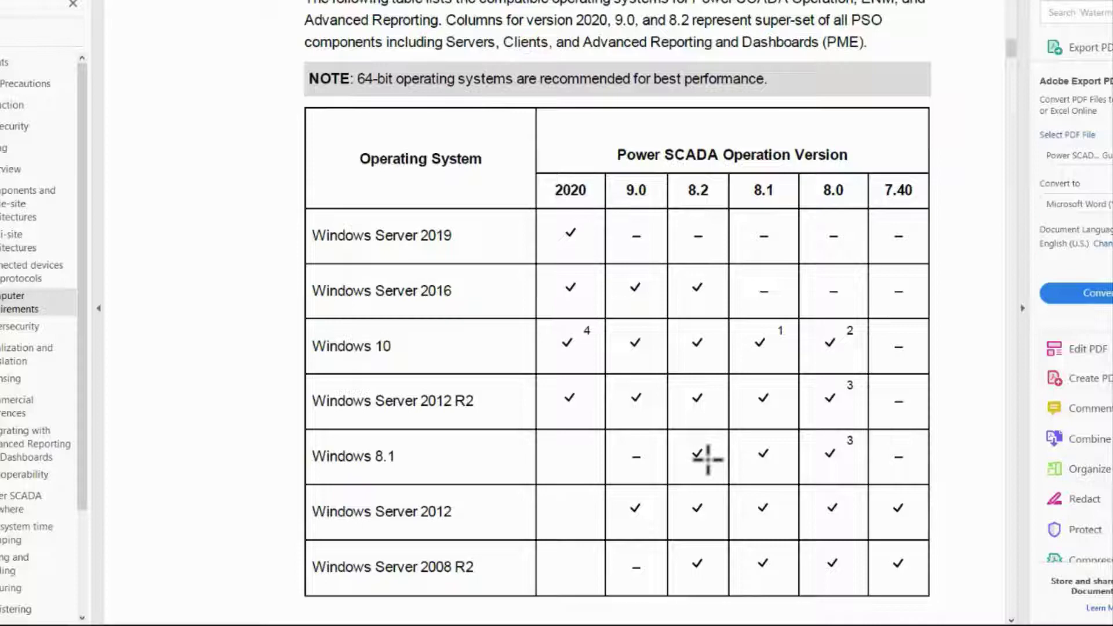
pyautogui.scroll(-4, 707, 458)
pyautogui.scroll(-12, 707, 458)
pyautogui.scroll(-8, 708, 458)
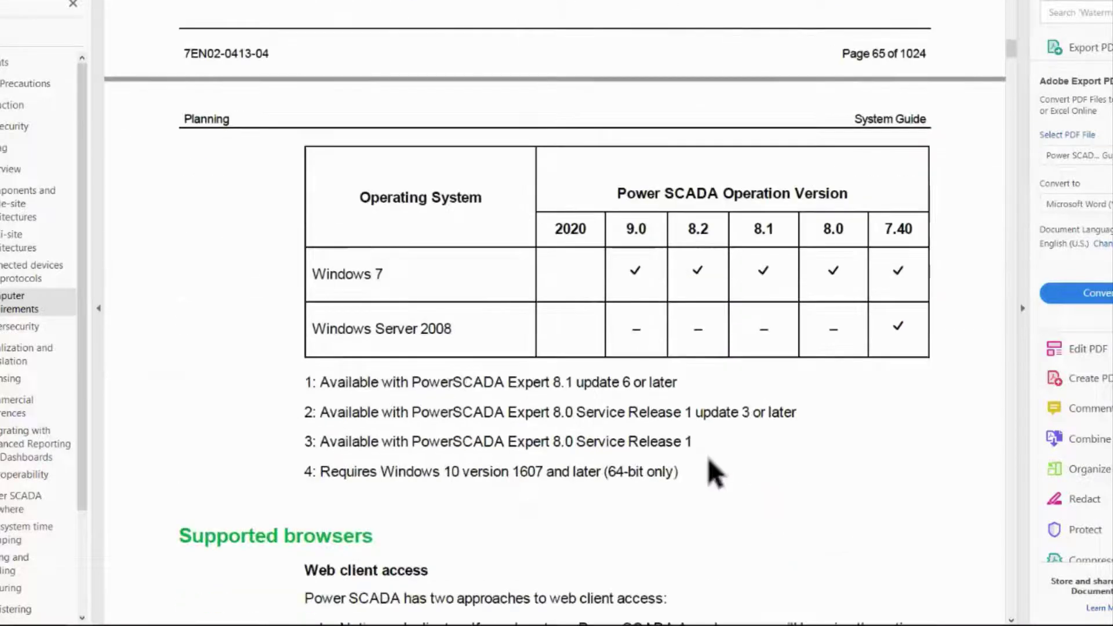
pyautogui.scroll(-1, 707, 458)
pyautogui.scroll(-7, 707, 458)
pyautogui.scroll(-1, 707, 458)
pyautogui.scroll(-2, 708, 458)
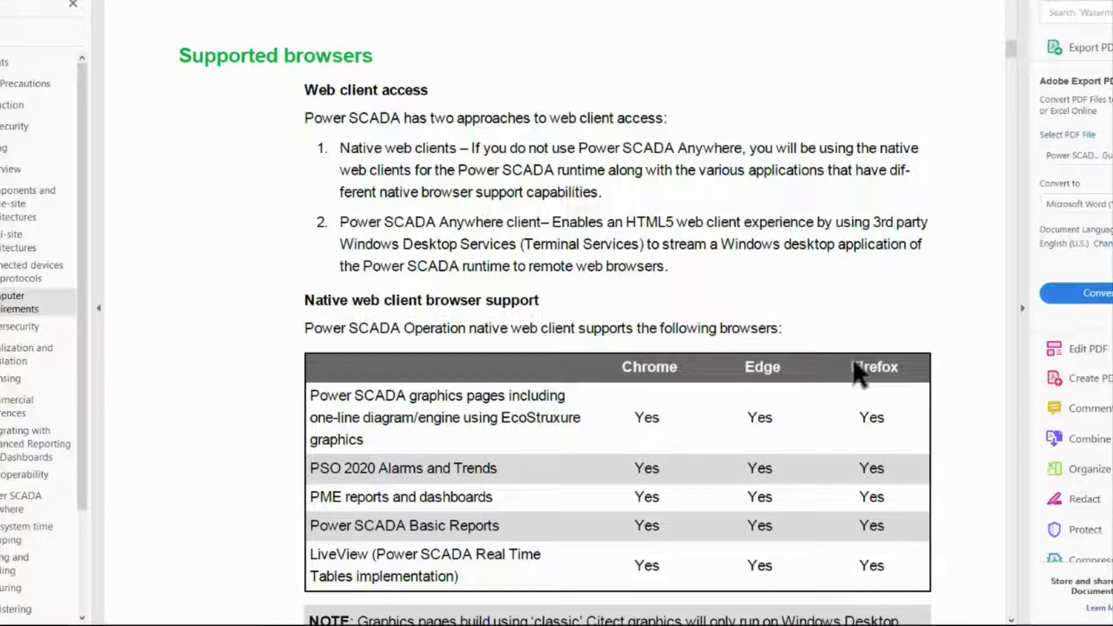
# Bring Supported SQL Server versions and the Hyper-V/vSphere Virtualization table into view
pyautogui.scroll(-3, 857, 373)
pyautogui.scroll(-2, 858, 374)
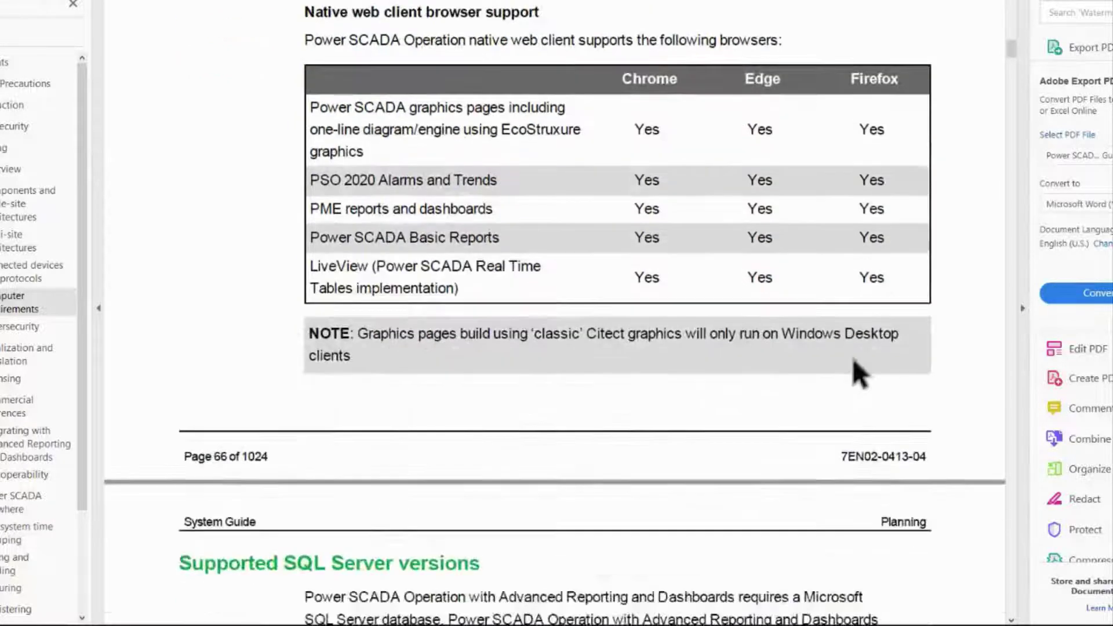
pyautogui.scroll(-3, 857, 374)
pyautogui.scroll(-4, 852, 359)
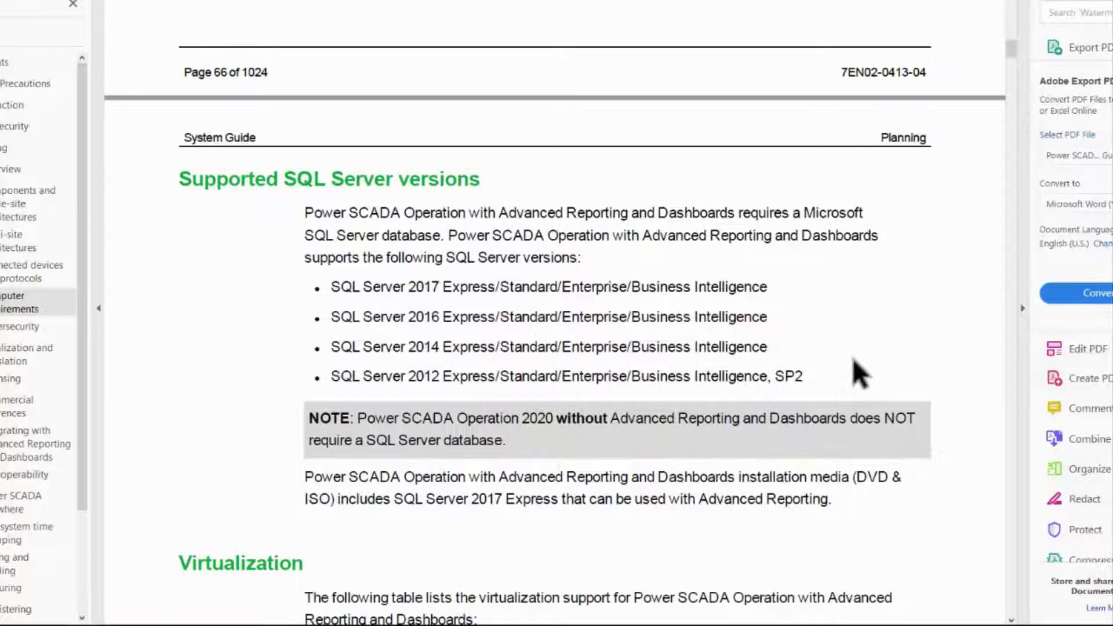
pyautogui.scroll(-4, 852, 357)
pyautogui.scroll(2, 852, 357)
pyautogui.scroll(1, 852, 325)
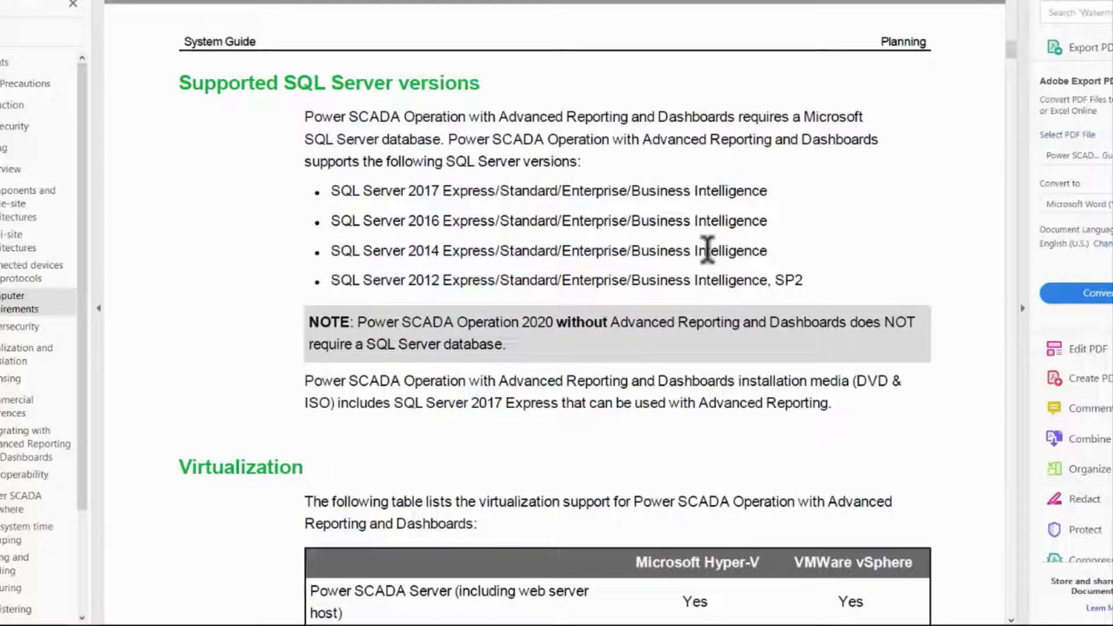
pyautogui.scroll(-3, 707, 250)
pyautogui.scroll(-2, 708, 249)
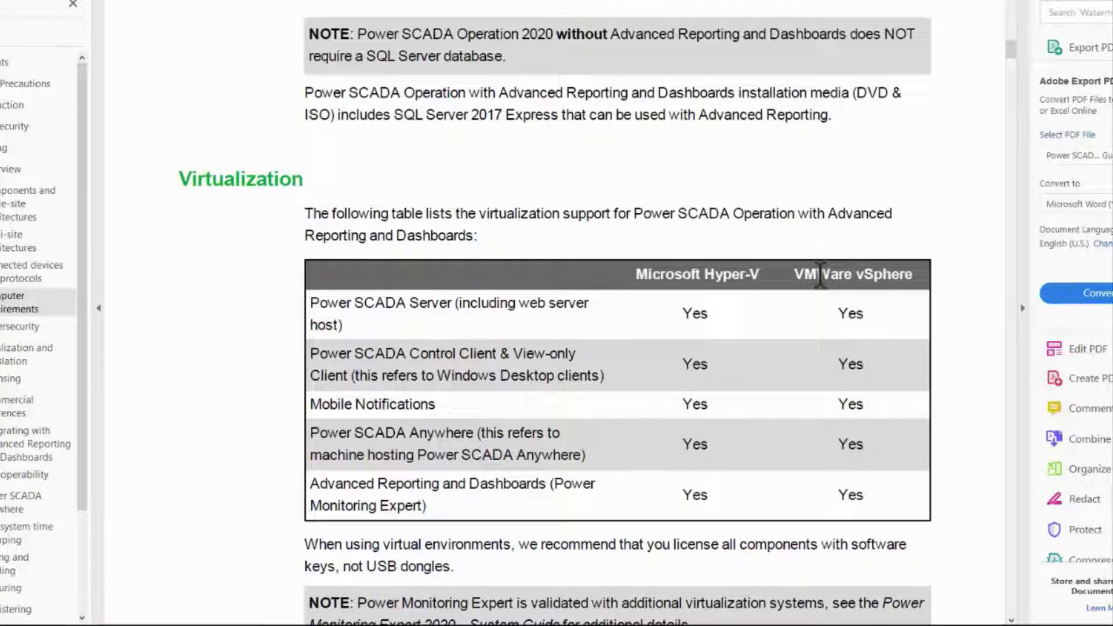
# Bring into view the notes on fixed resource allocation and Fiber SAN or dedicated drive storage
pyautogui.scroll(-2, 820, 319)
pyautogui.scroll(-3, 823, 328)
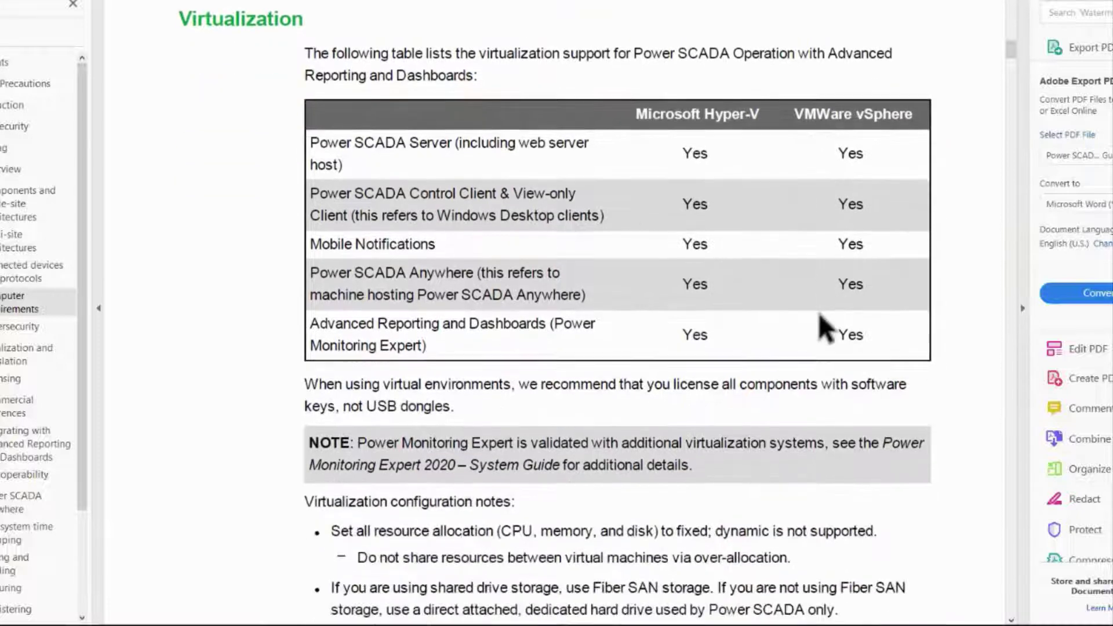
pyautogui.scroll(-1, 823, 331)
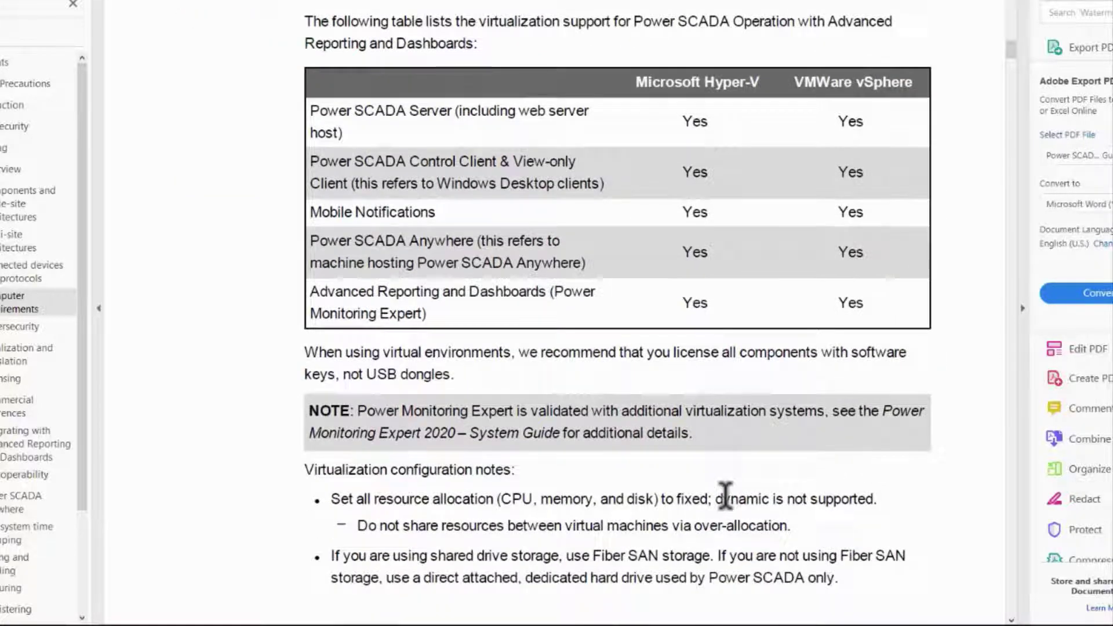